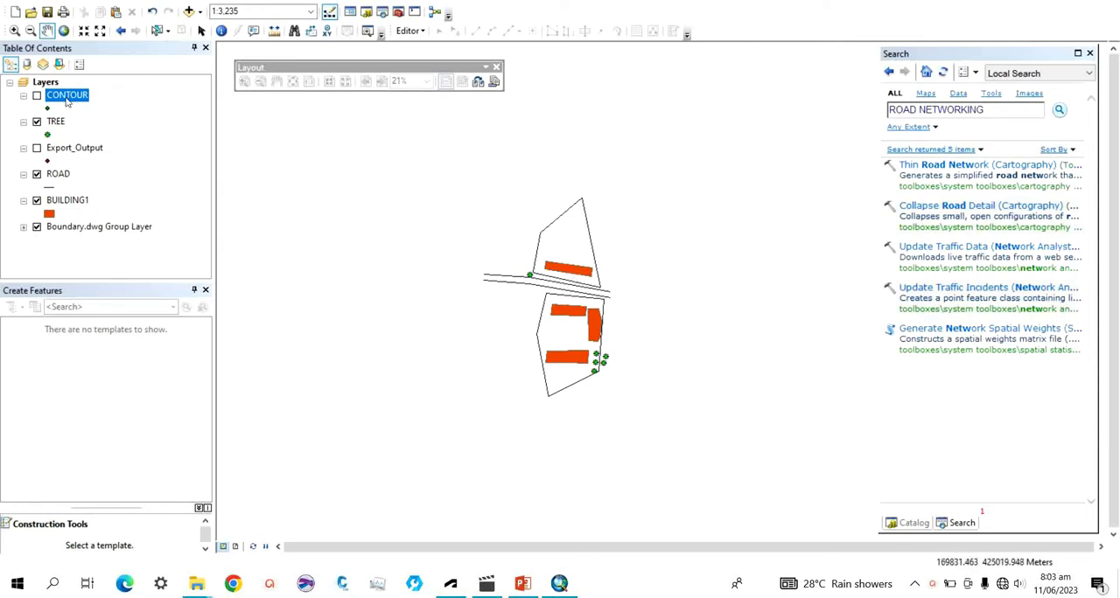
Examine the coordinate and elevation fields in the CONTOUR layer's attribute table, widening it to show Field5, and close it.
right_click(67, 102)
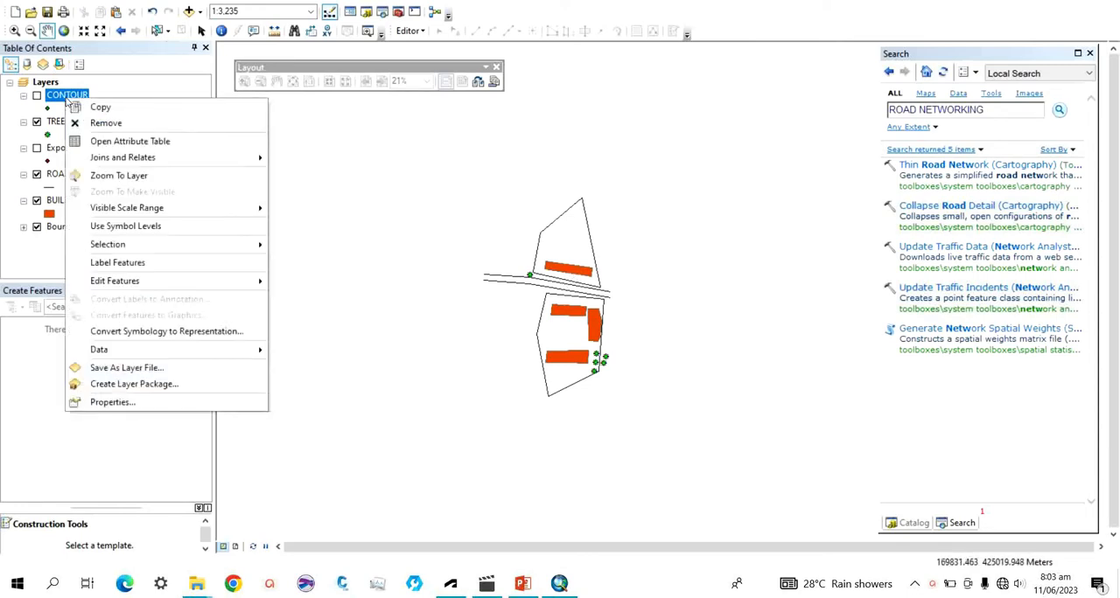
left_click(128, 146)
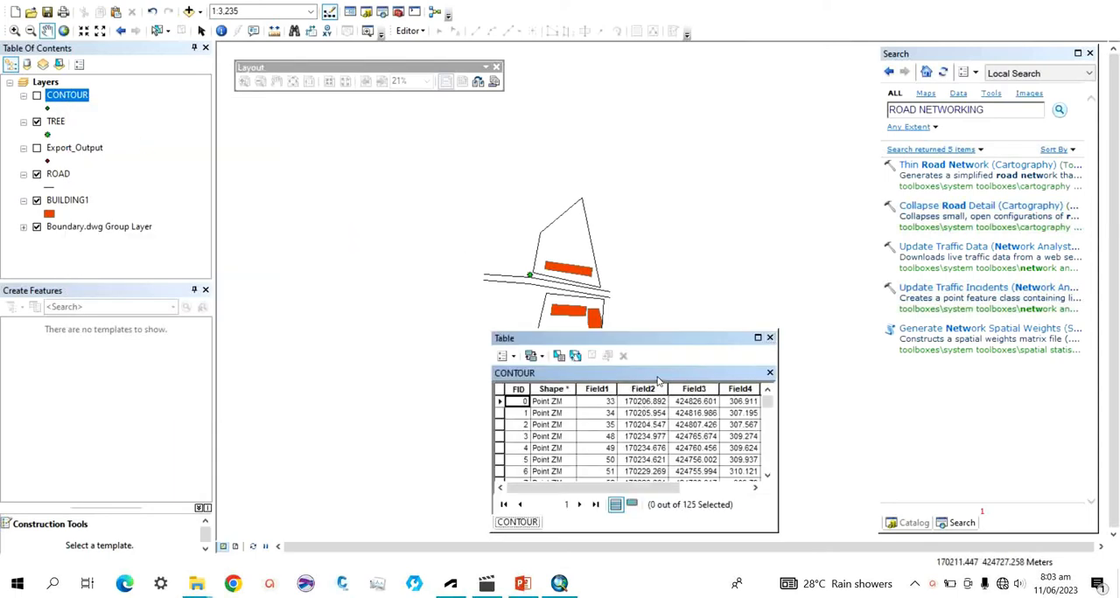
left_click_drag(777, 401, 831, 400)
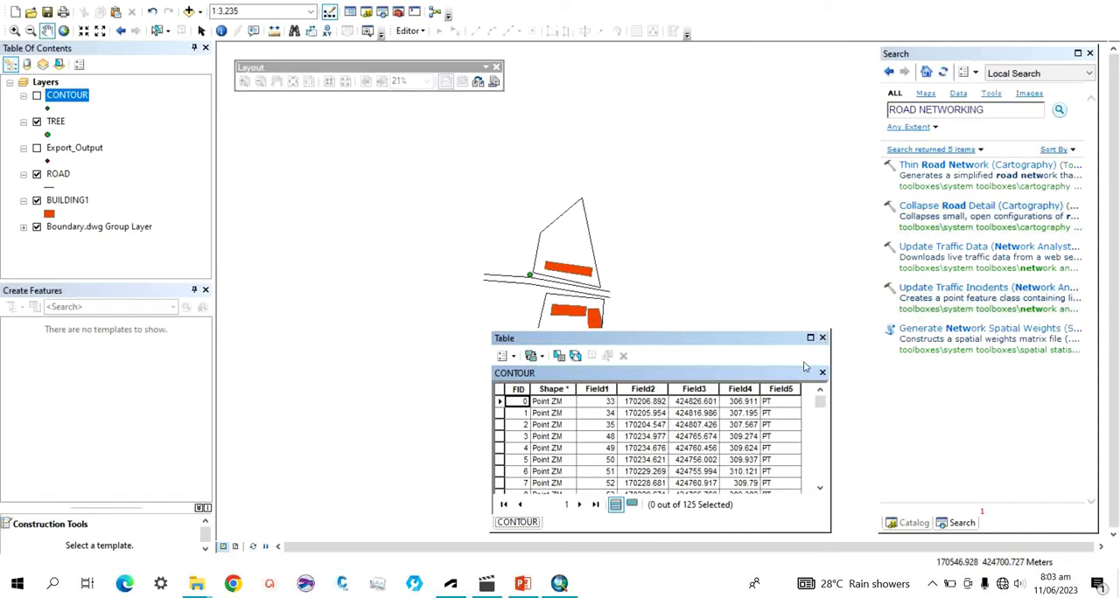
left_click(822, 338)
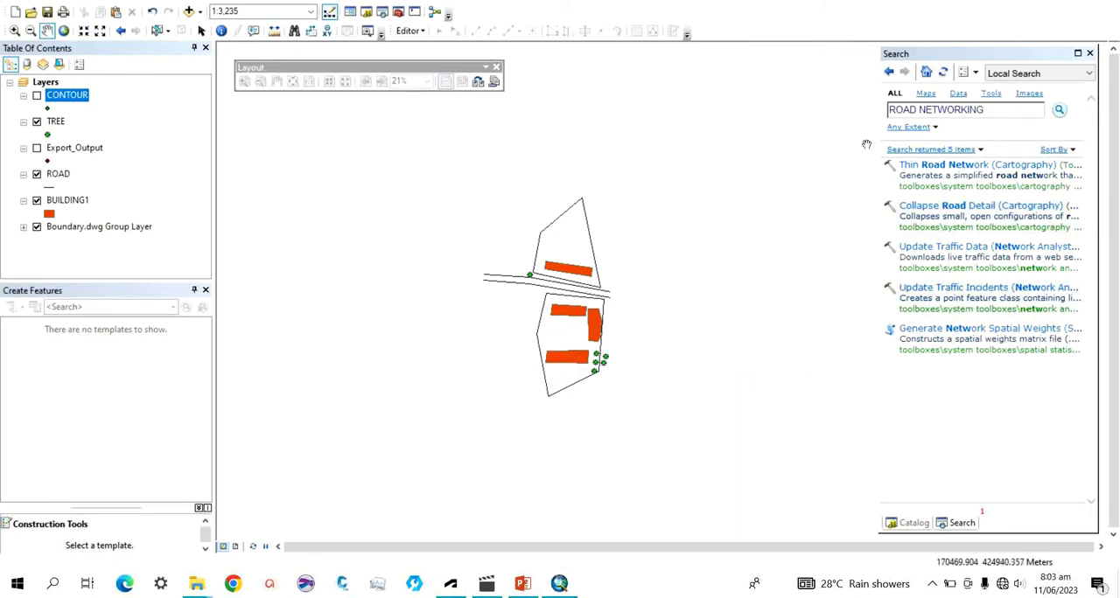
Search the tools for INTERPOLATION and open the 3D Analyst Raster Interpolation toolset.
left_click(987, 108)
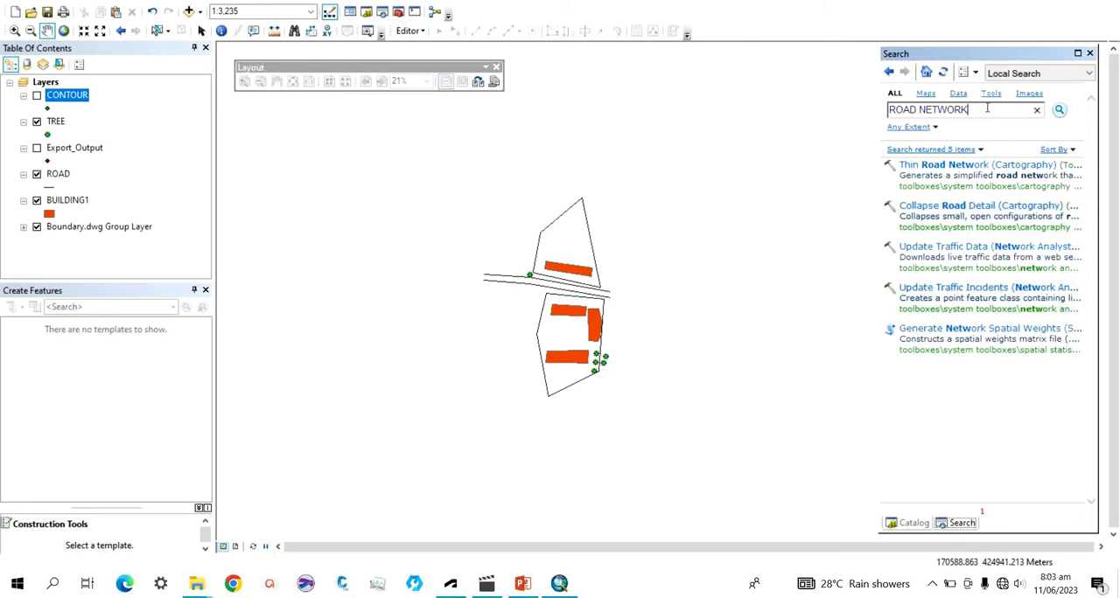
key("BackSpace")
key("BackSpace")
key("BackSpace")
key("BackSpace")
key("BackSpace")
key("BackSpace")
key("BackSpace")
key("BackSpace")
key("BackSpace")
key("BackSpace")
key("BackSpace")
key("BackSpace")
type("INTER")
key("Return")
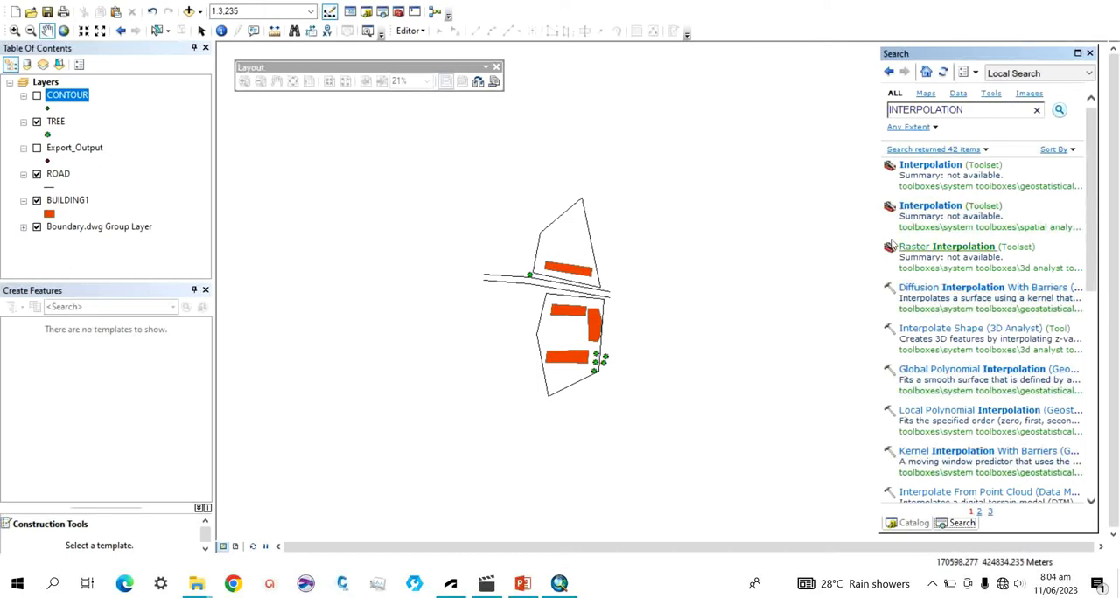
left_click(920, 253)
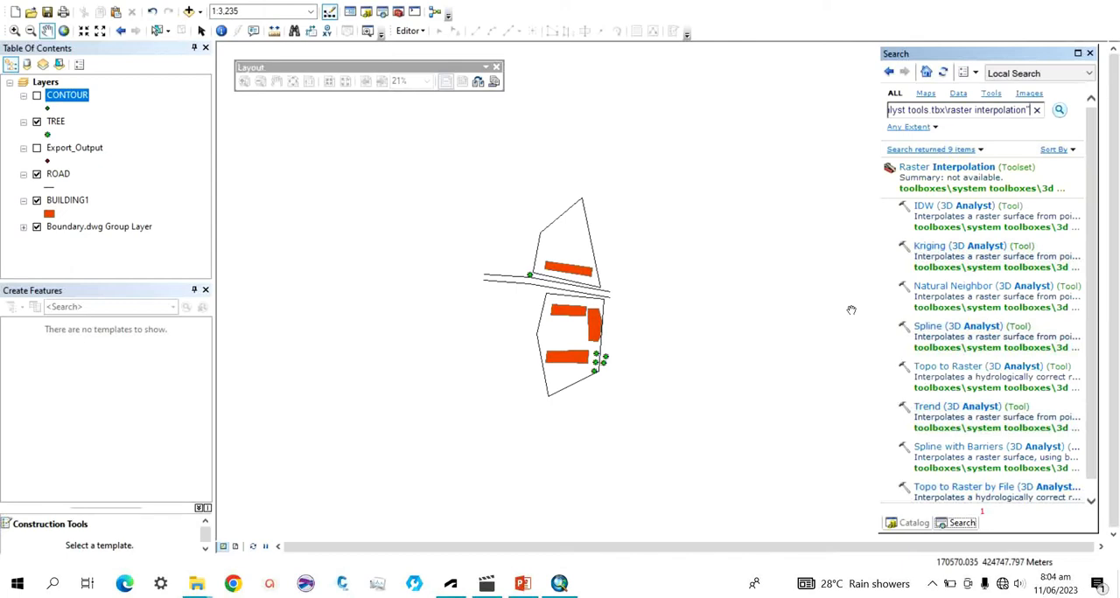
Run Natural Neighbor (3D Analyst) on the CONTOUR points with Field1 as the Z value and Natural_shp4 as the output raster.
left_click(941, 289)
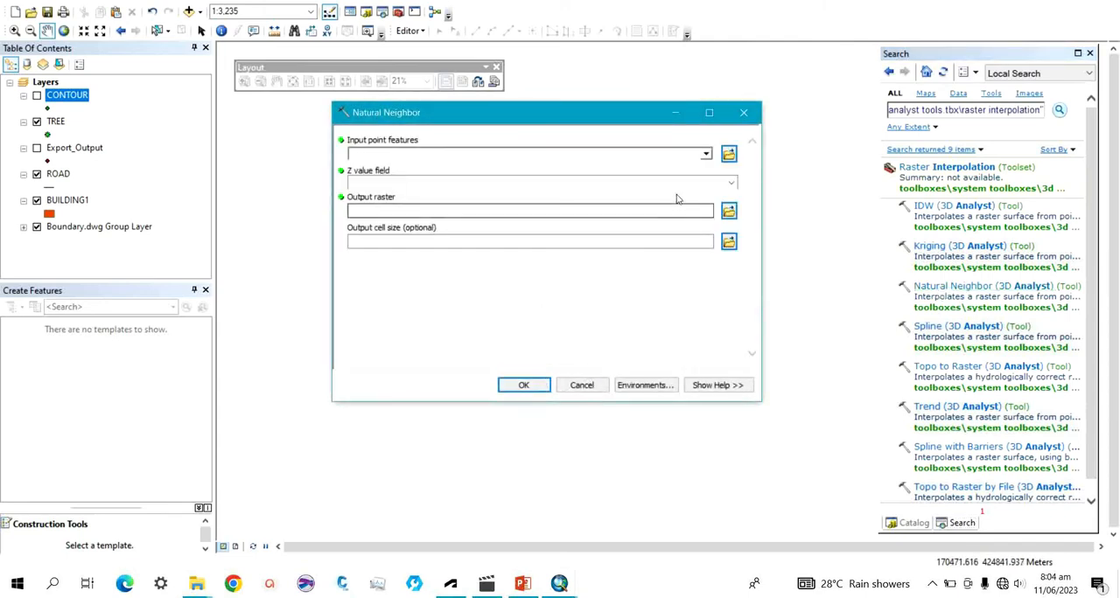
left_click(705, 156)
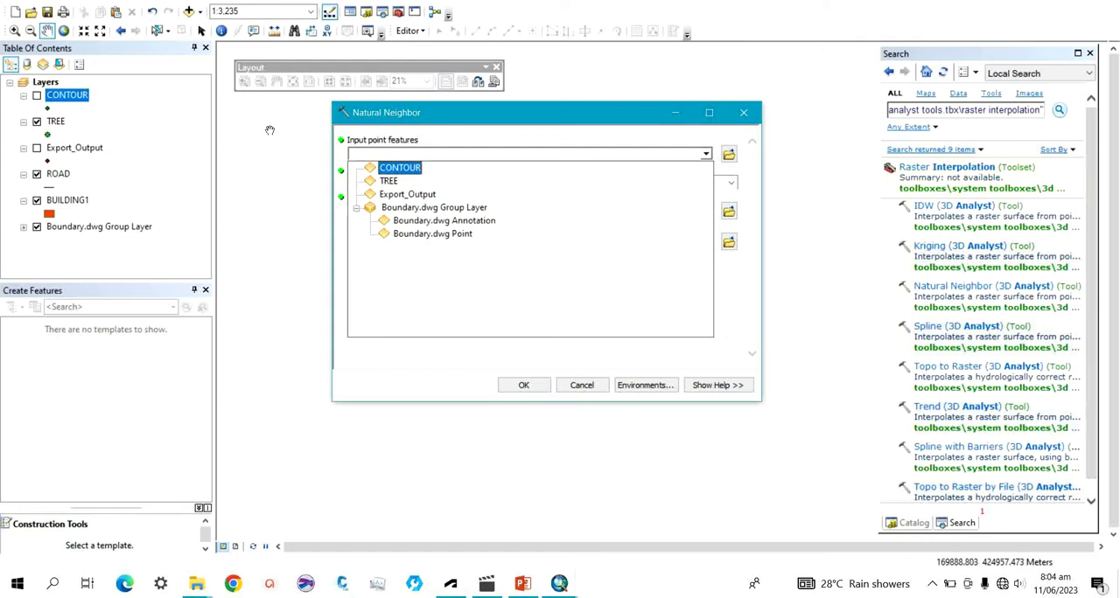
left_click(415, 169)
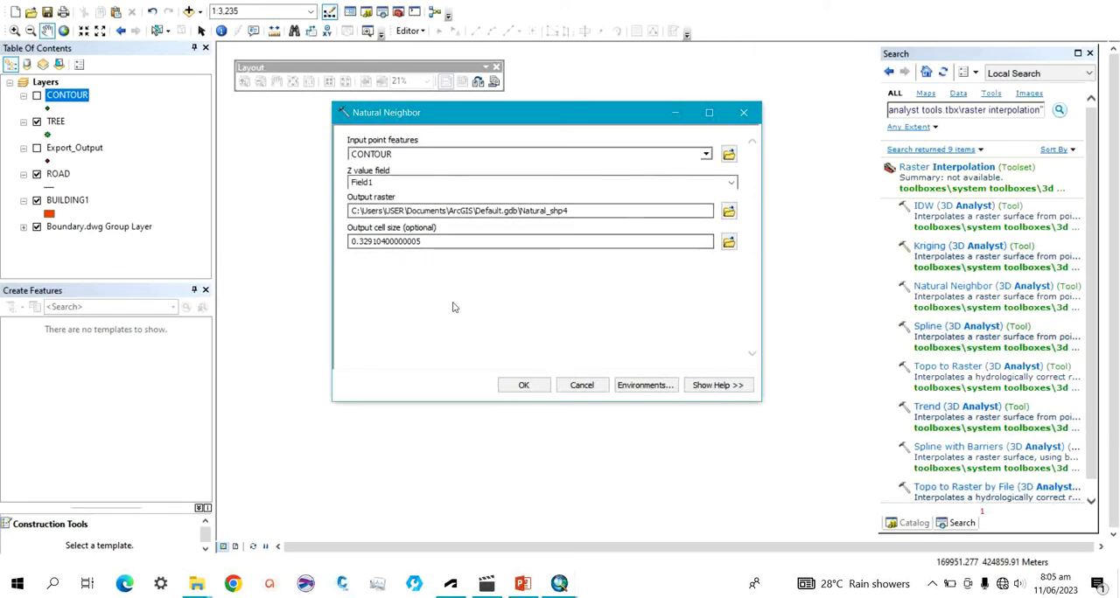
left_click(517, 384)
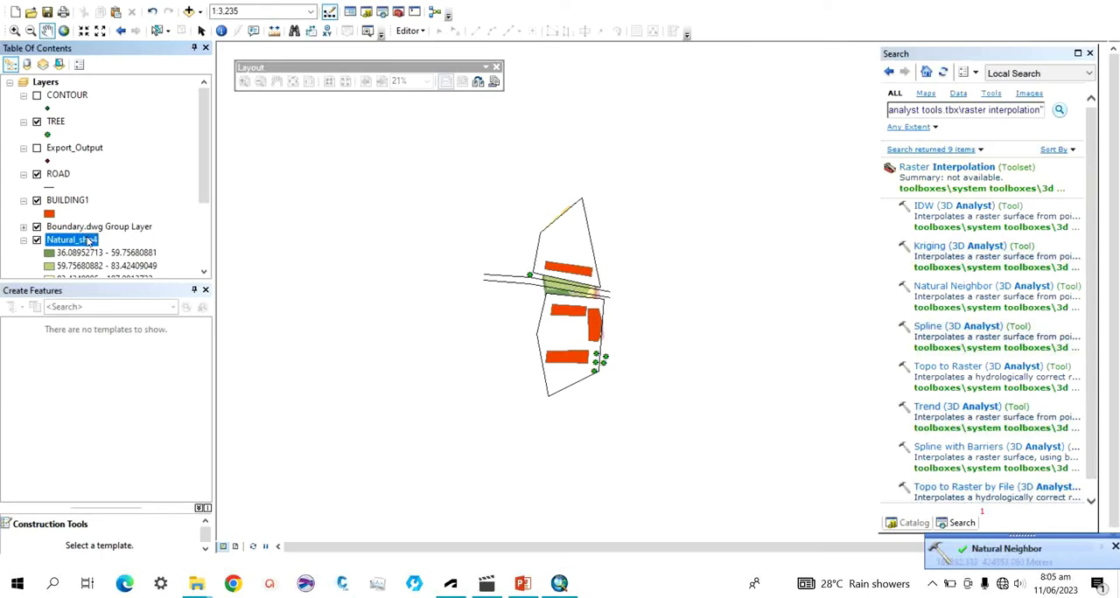
Place the Natural_shp4 raster above all other layers, with the CONTOUR points shown and the TREE layer hidden.
left_click_drag(88, 242, 136, 88)
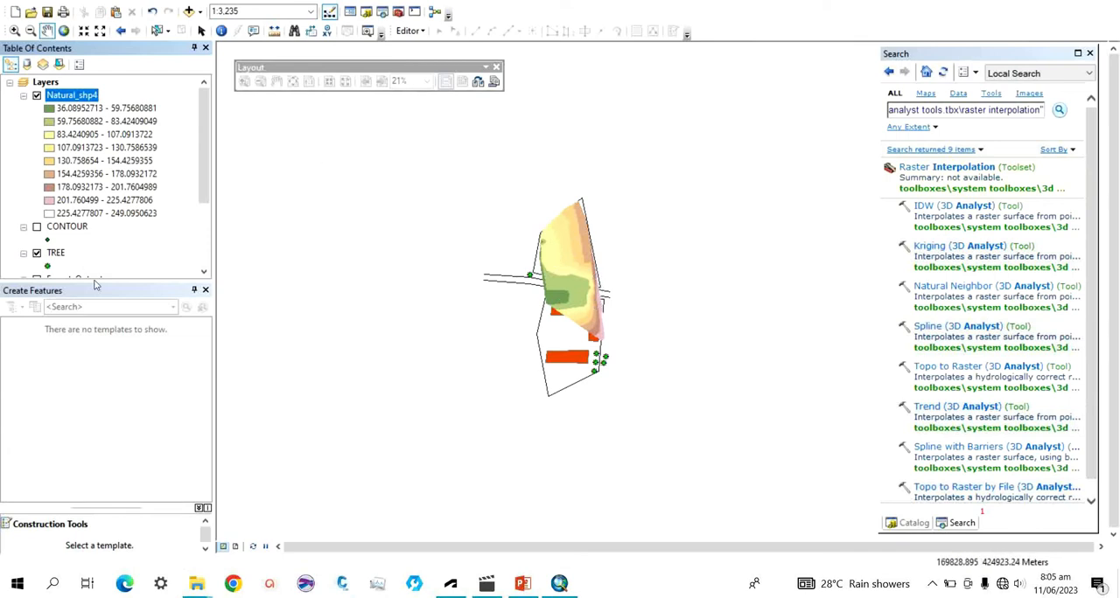
left_click(37, 95)
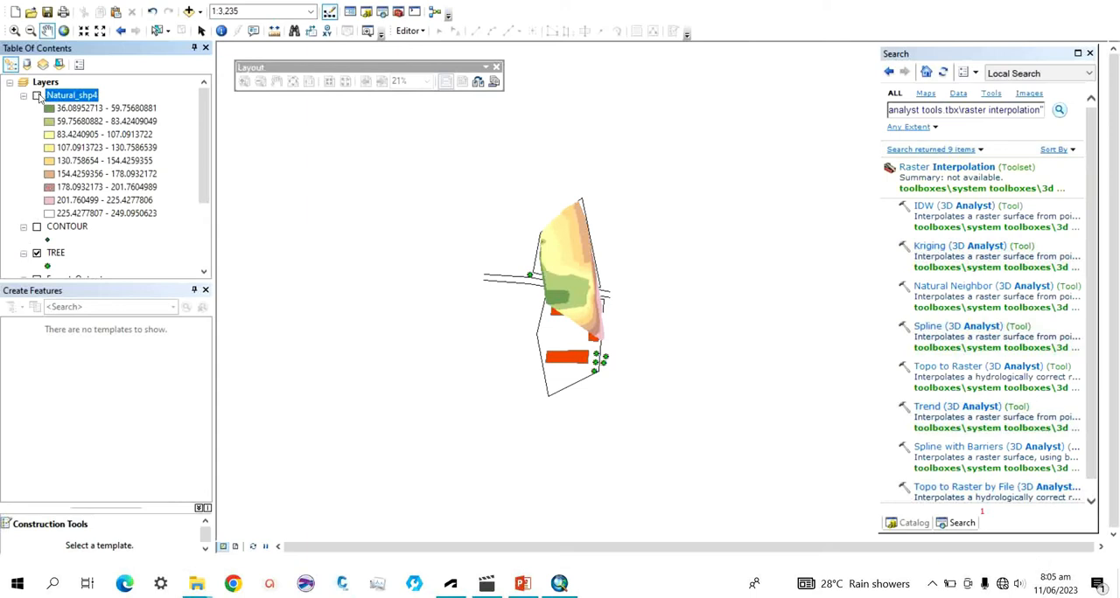
left_click(36, 228)
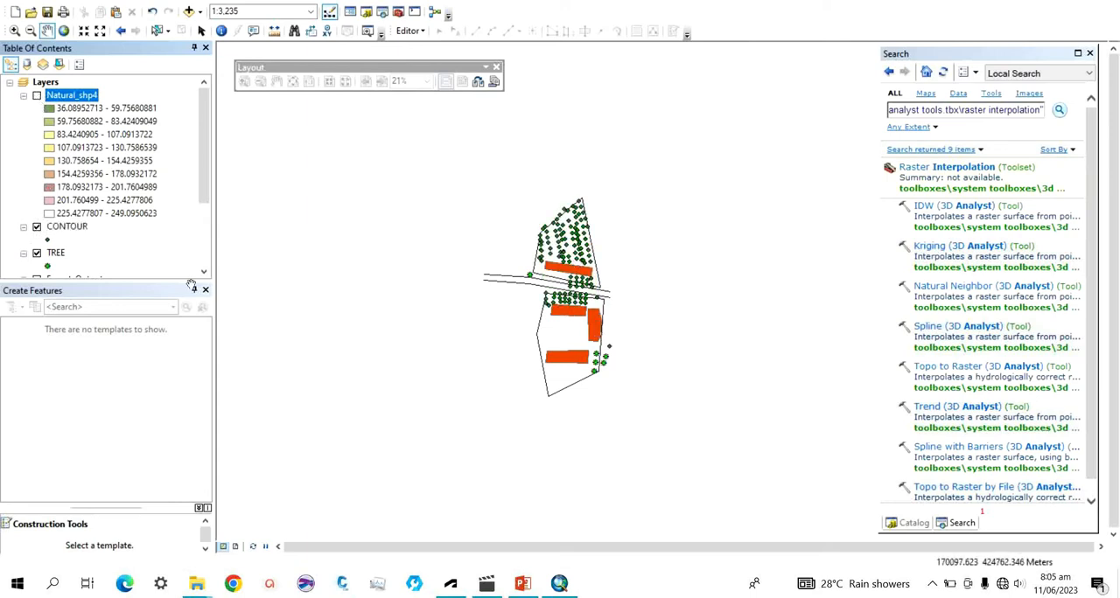
left_click(37, 253)
scroll(544, 267, "down", 4)
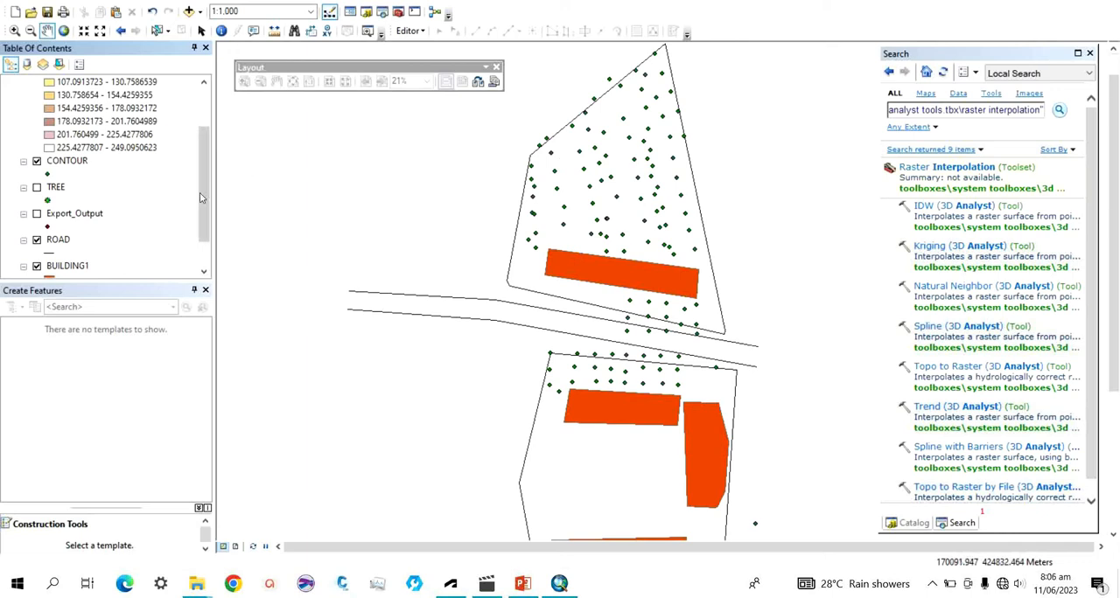
left_click_drag(206, 197, 211, 145)
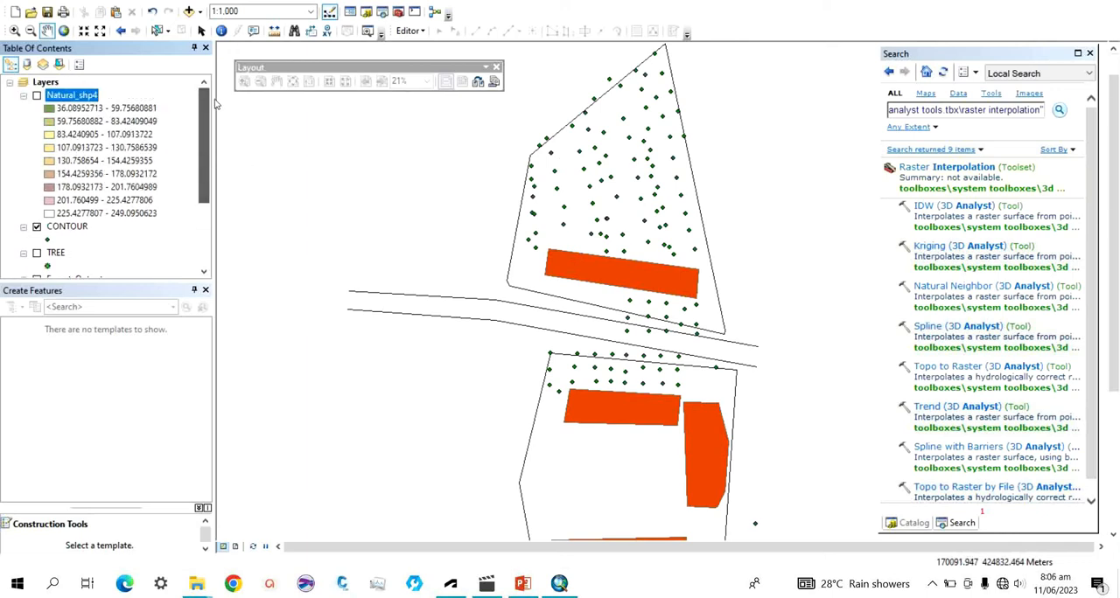
left_click(37, 95)
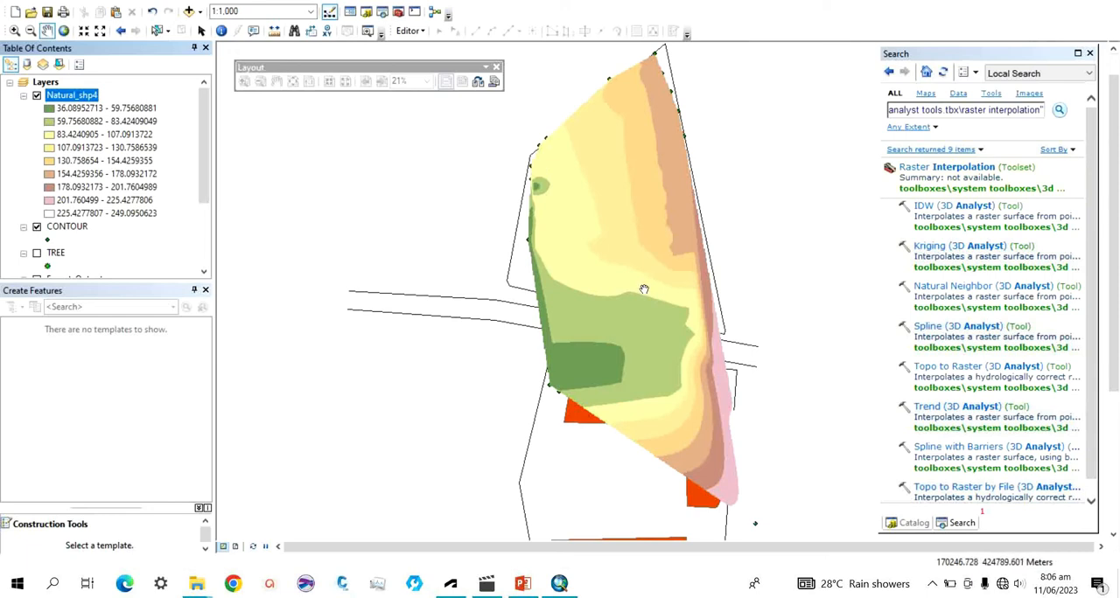
scroll(477, 306, "down", 2)
scroll(471, 311, "up", 2)
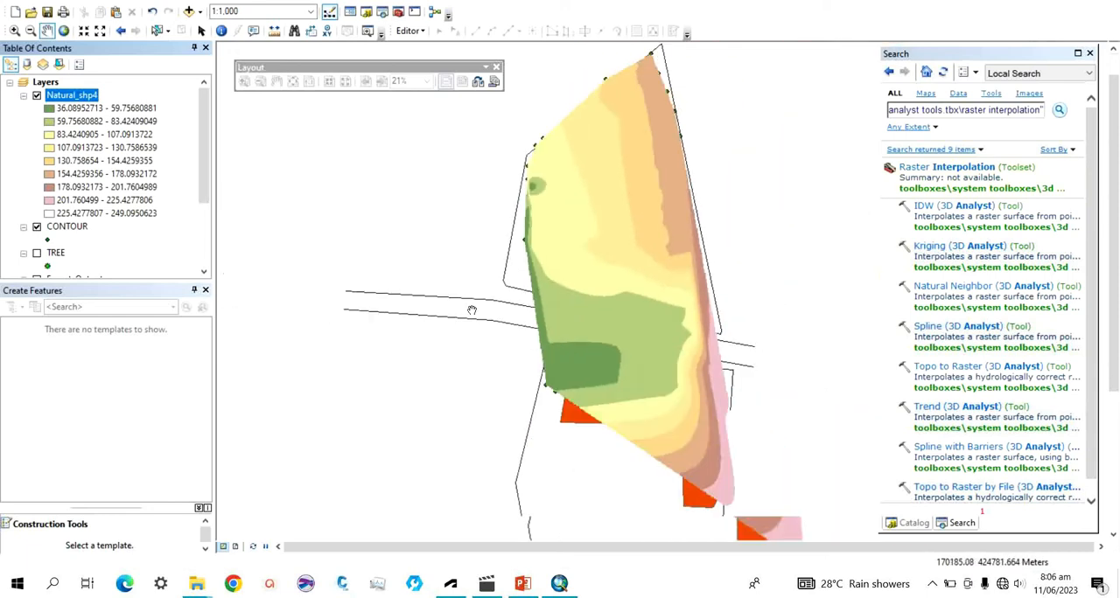
scroll(471, 311, "up", 2)
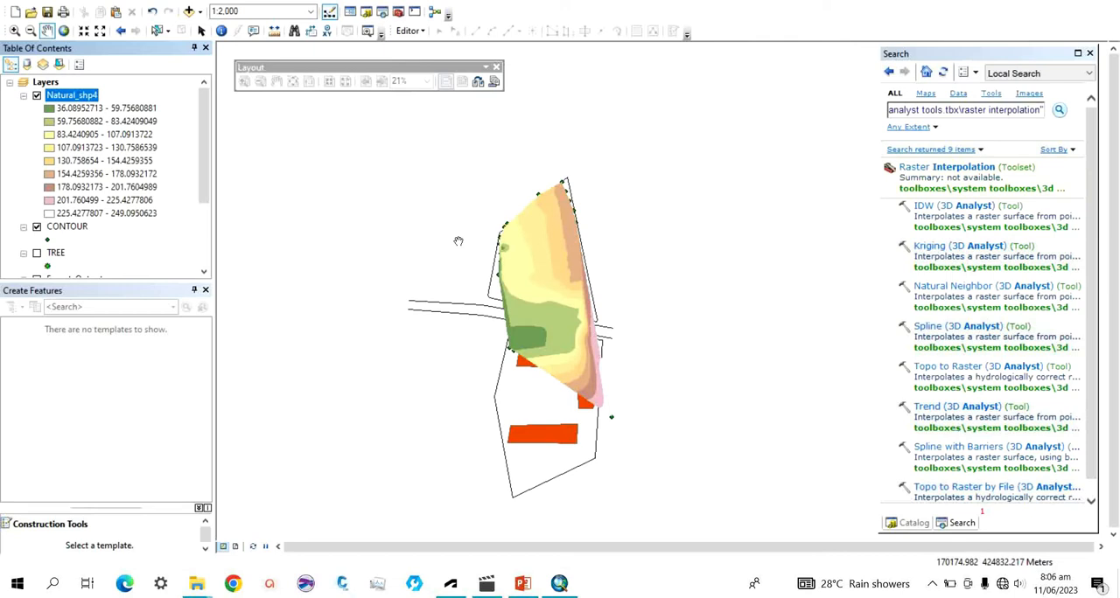
Symbolize the Natural_shp4 raster with the red-yellow-cyan-blue color ramp and 5 classes.
right_click(68, 102)
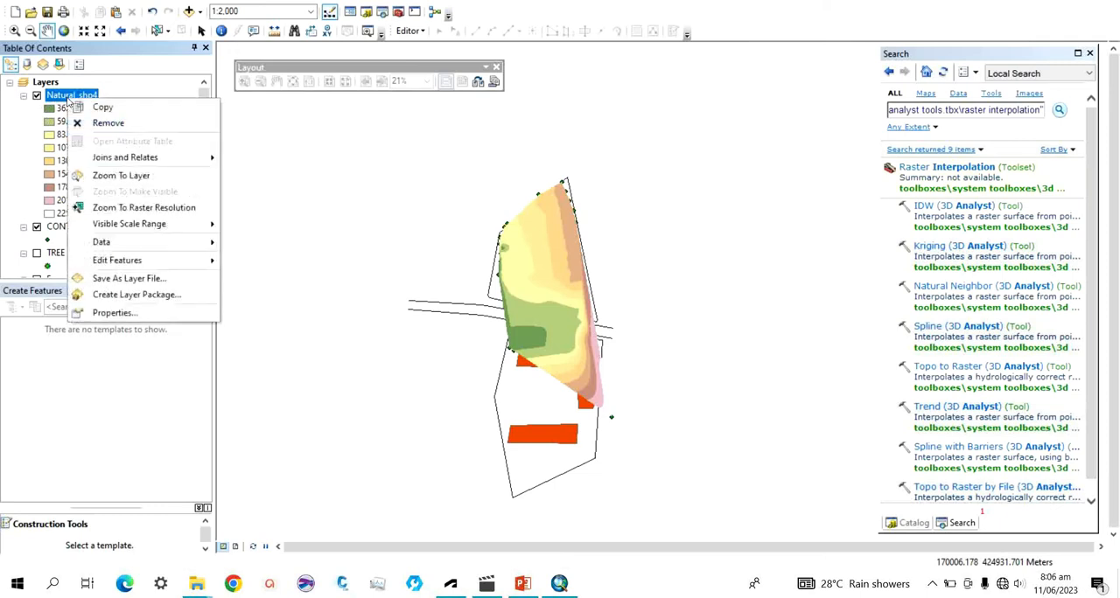
left_click(110, 313)
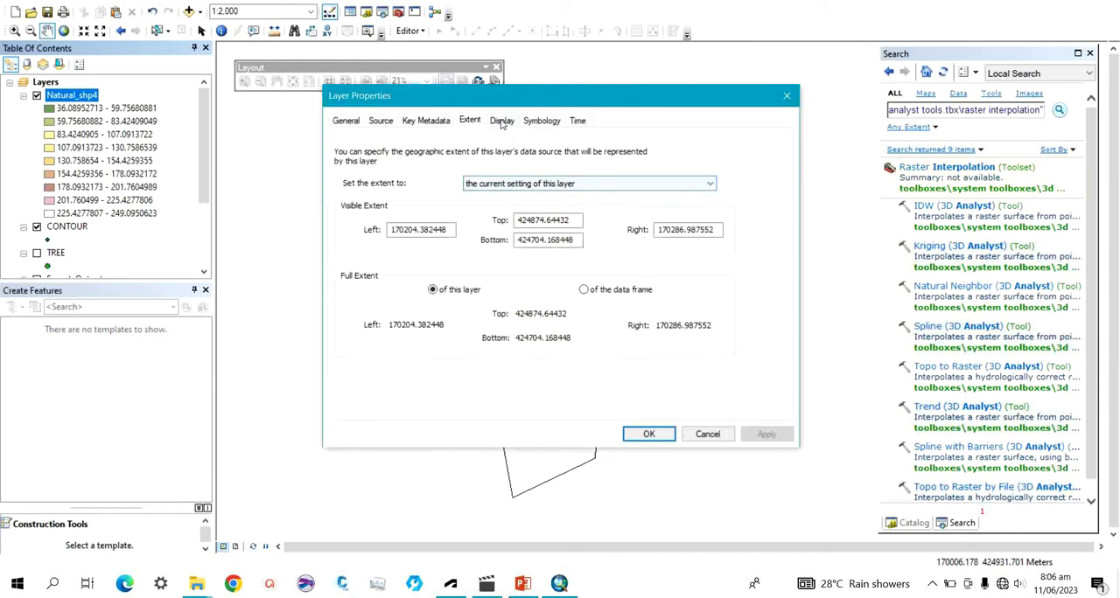
left_click(502, 121)
left_click(541, 120)
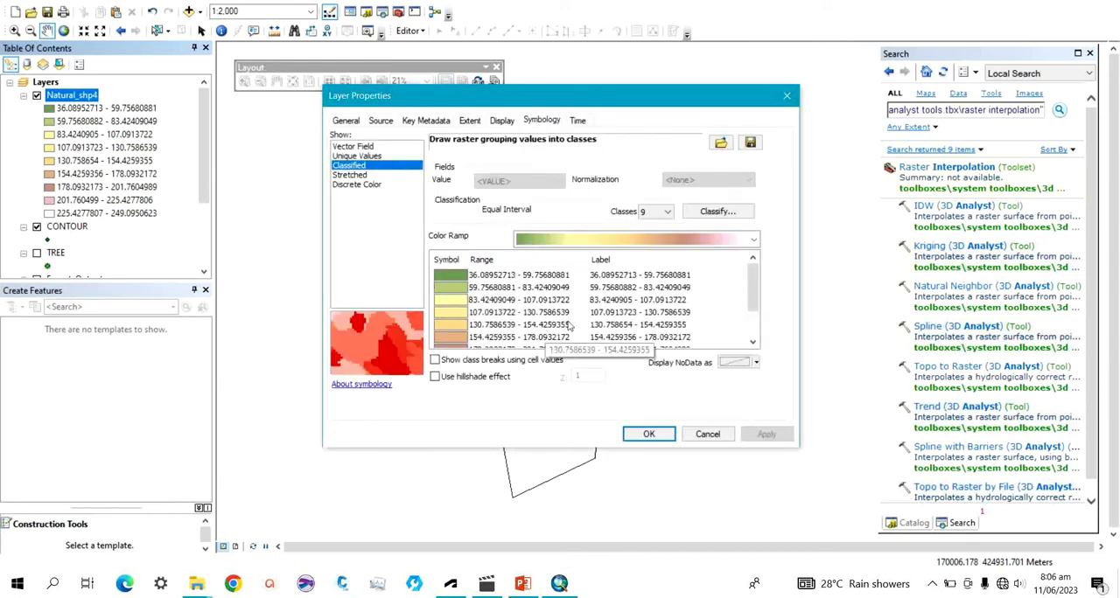
left_click(669, 213)
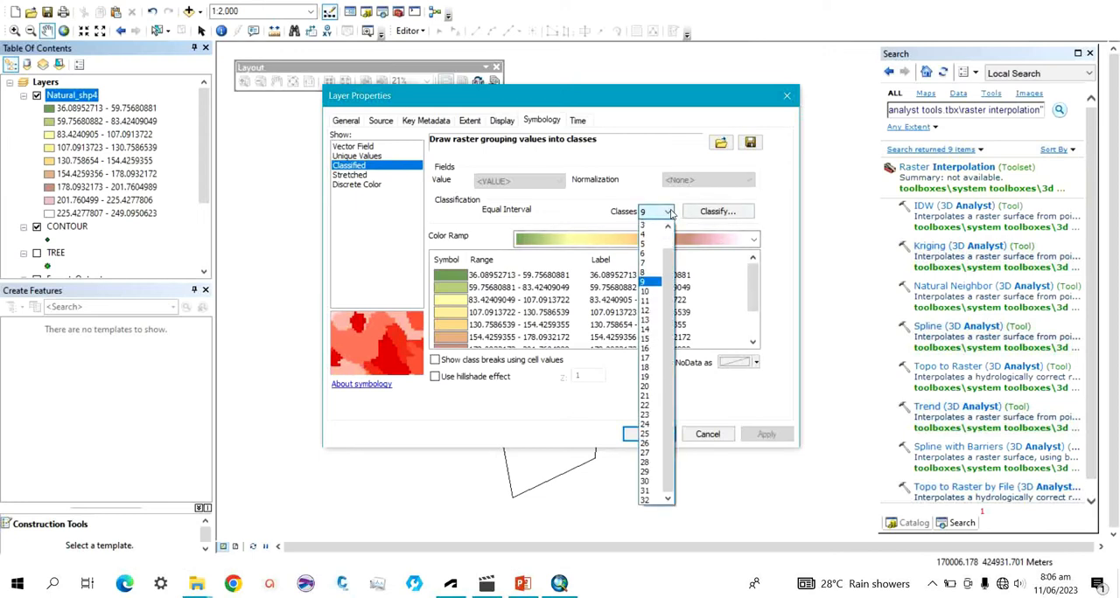
left_click(669, 213)
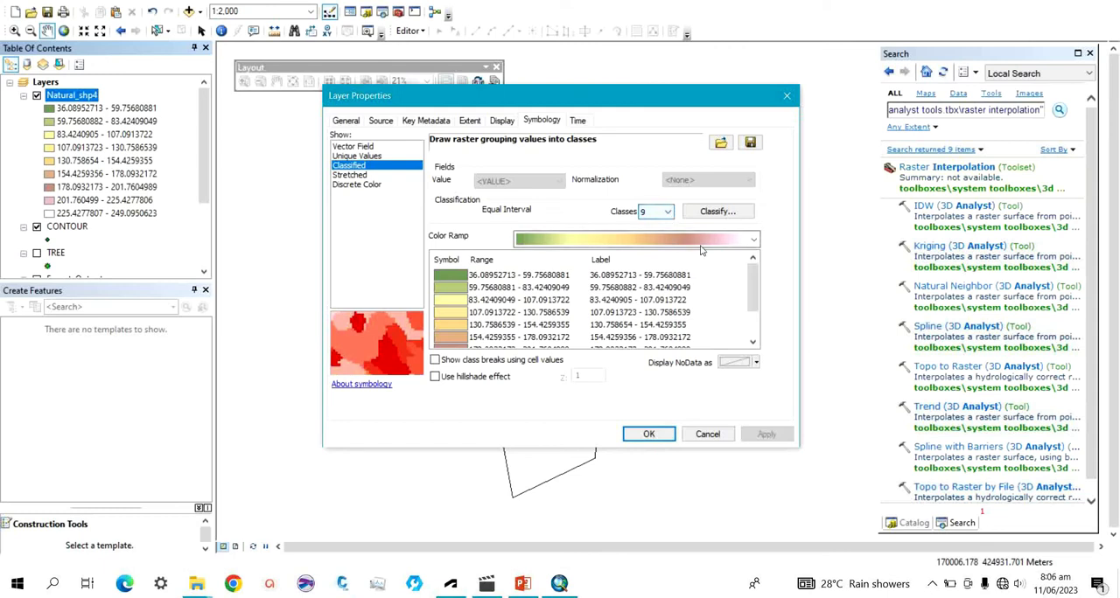
left_click(754, 241)
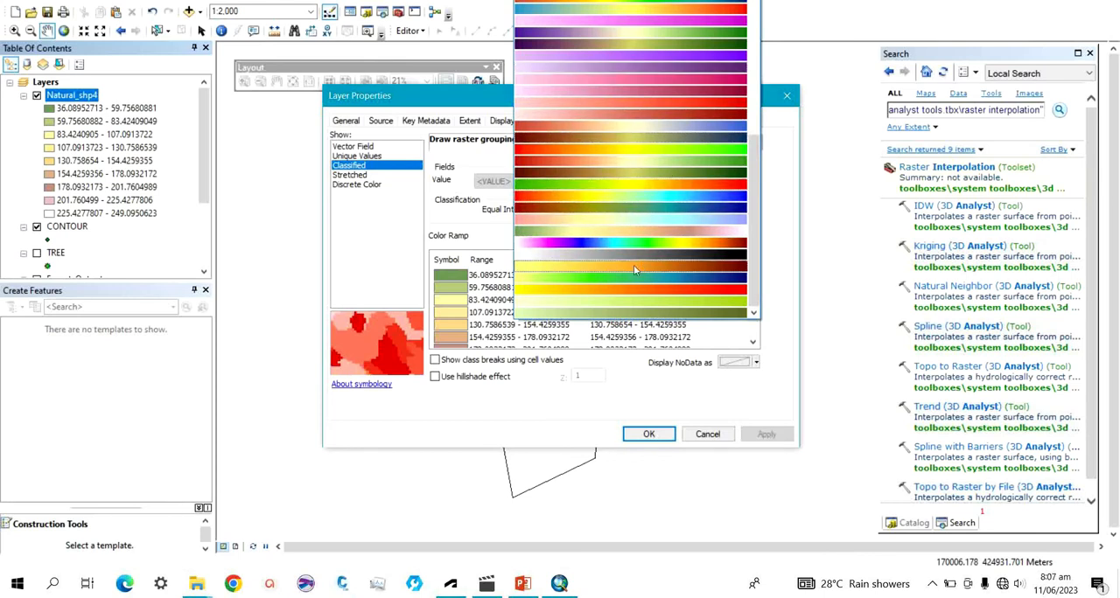
left_click(595, 204)
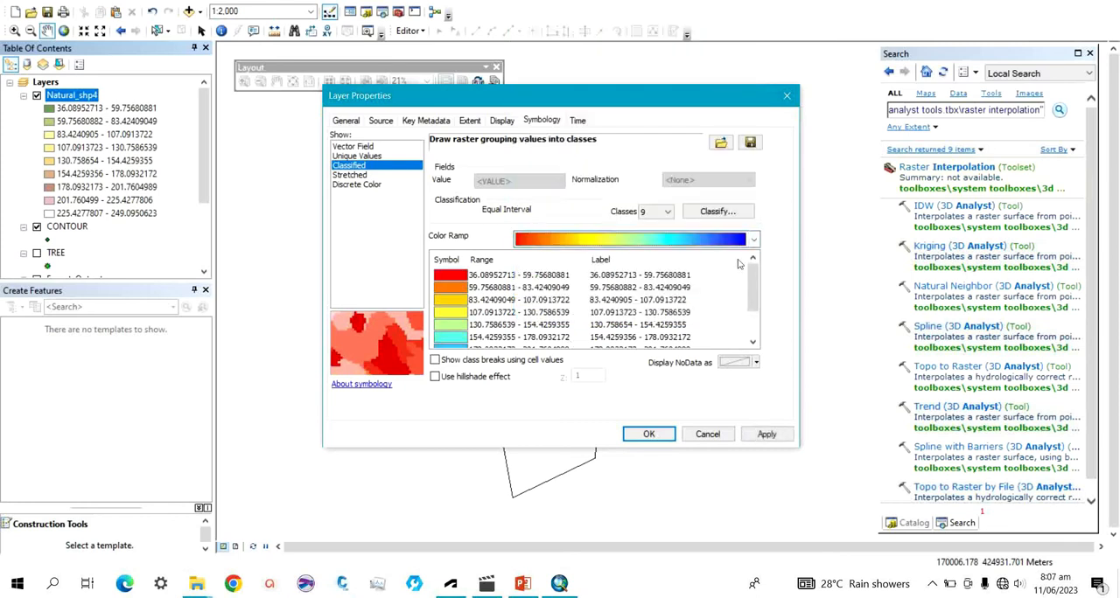
left_click(668, 211)
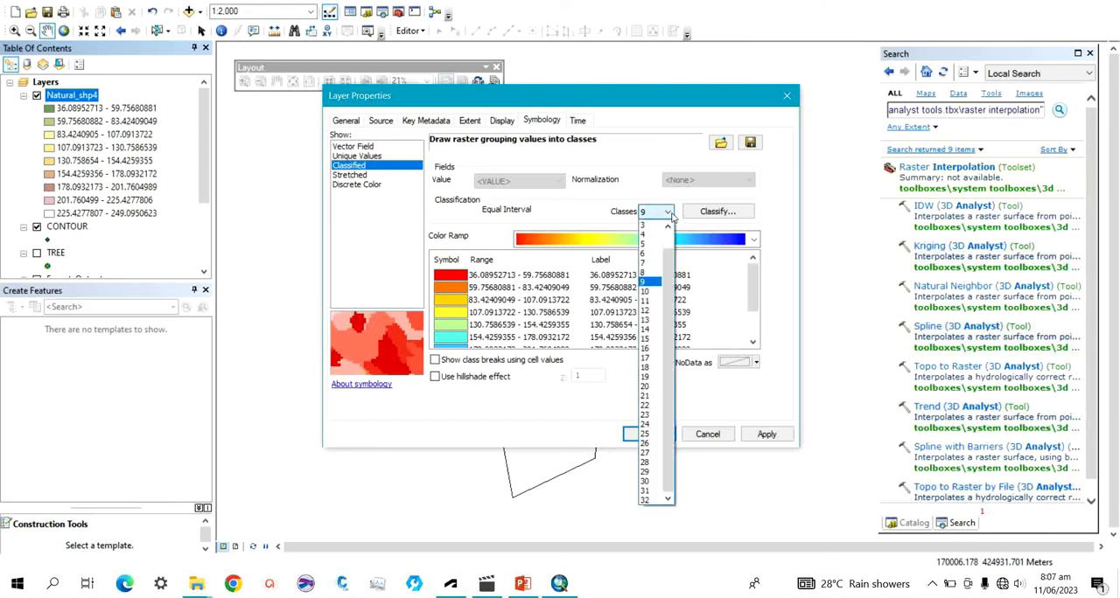
left_click(647, 244)
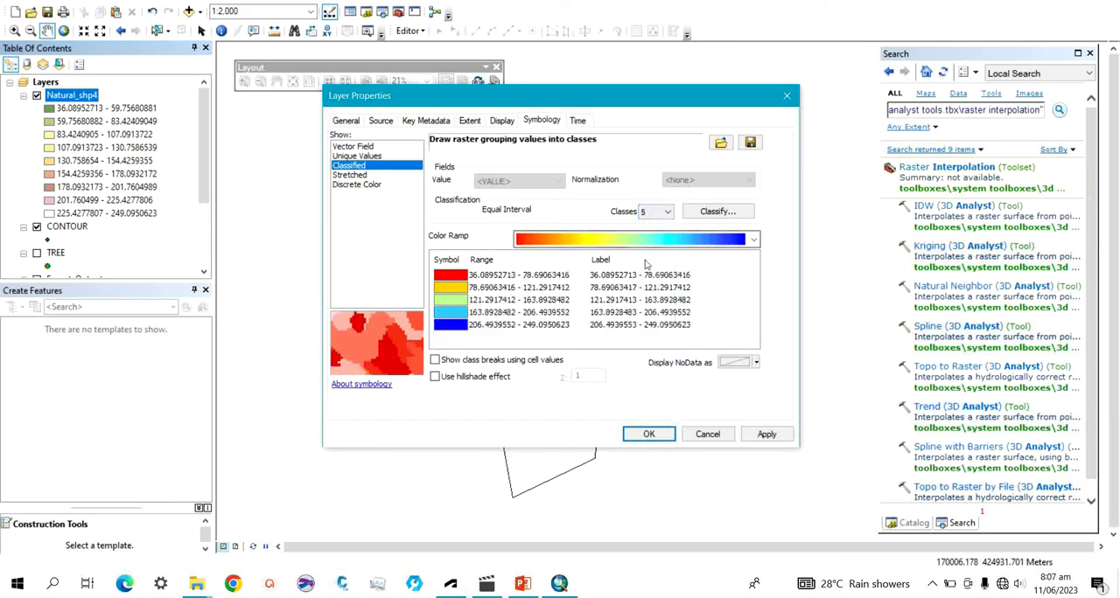
left_click(648, 434)
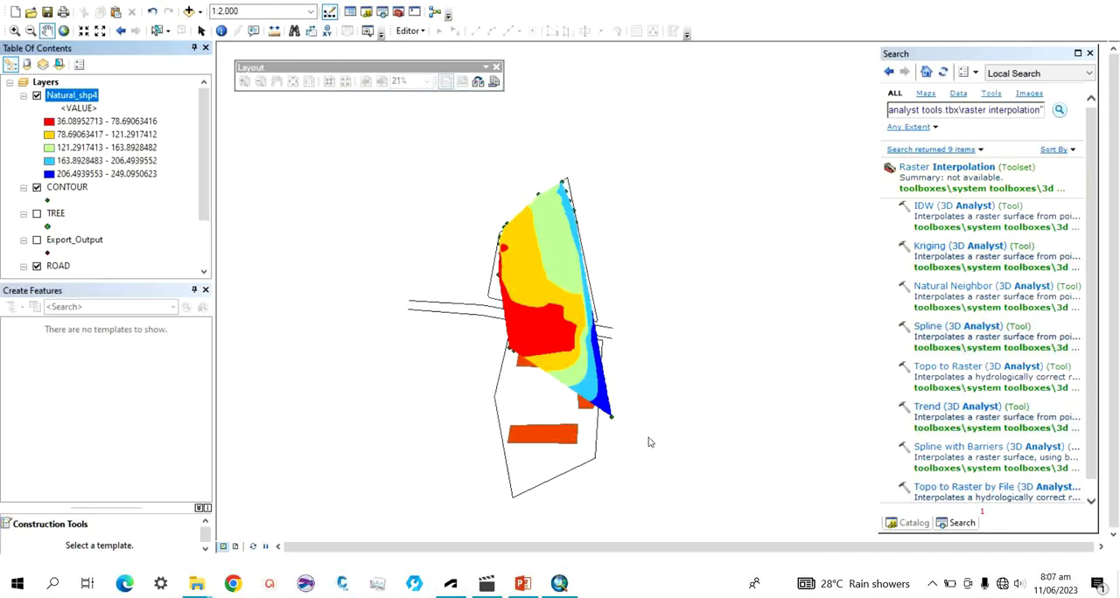